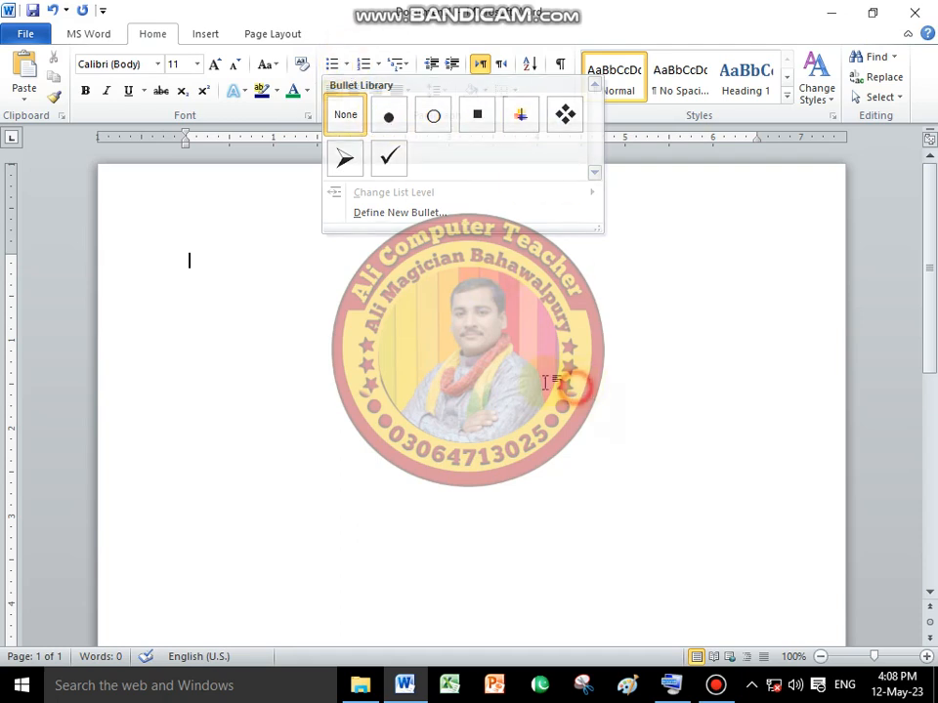
- Start a bulleted list with the four-diamond bullet style at the beginning of the blank document
{"action": "left_click", "coordinate": [346, 115]}
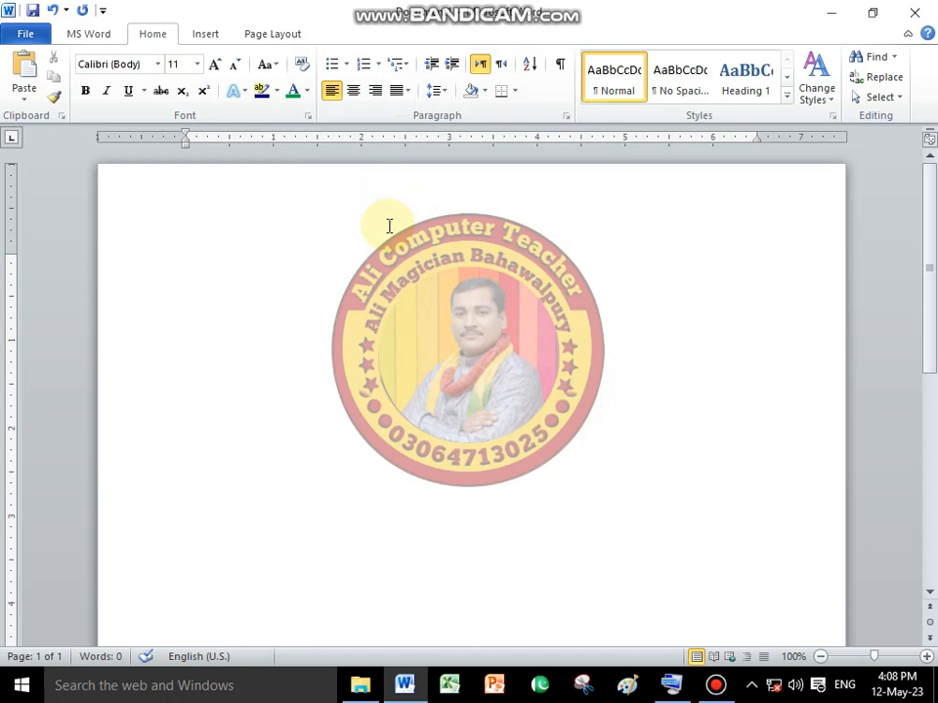
{"action": "left_click", "coordinate": [345, 63]}
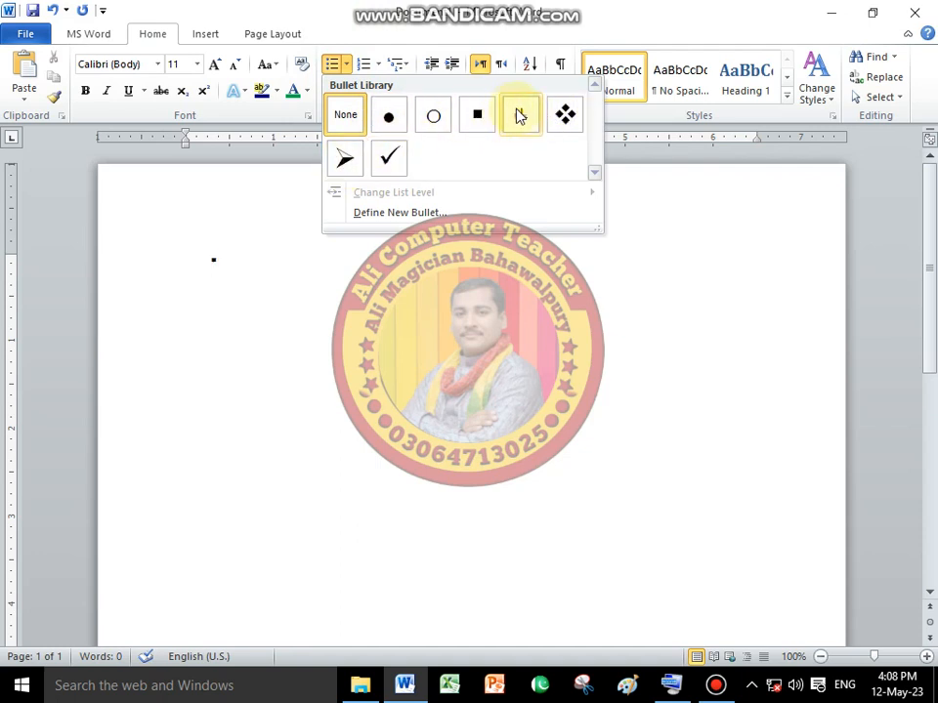
{"action": "left_click", "coordinate": [569, 117]}
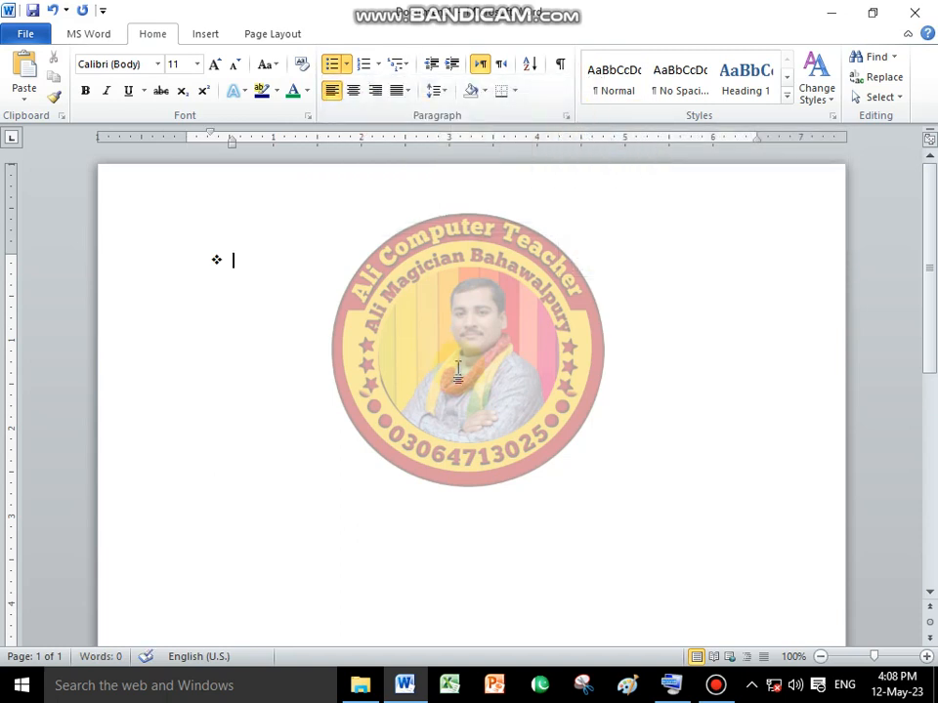
- Enter four people's first names as separate bullet items and end the bulleted list after the fourth
{"action": "type", "text": "Ali"}
{"action": "key", "text": "Return"}
{"action": "type", "text": "Asad"}
{"action": "key", "text": "Return"}
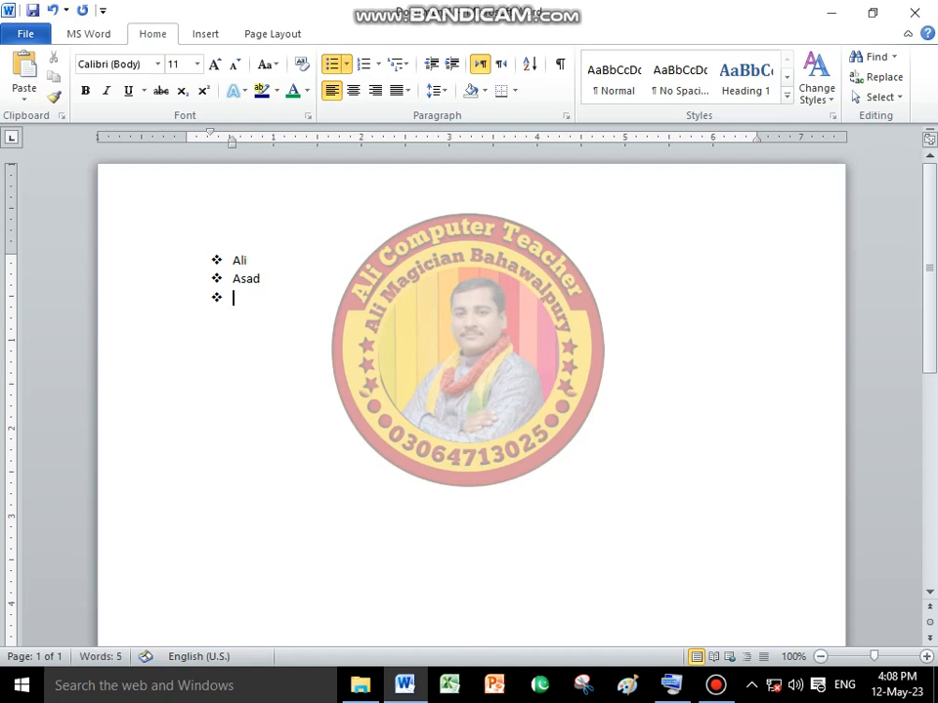
{"action": "type", "text": "Usman"}
{"action": "key", "text": "Return"}
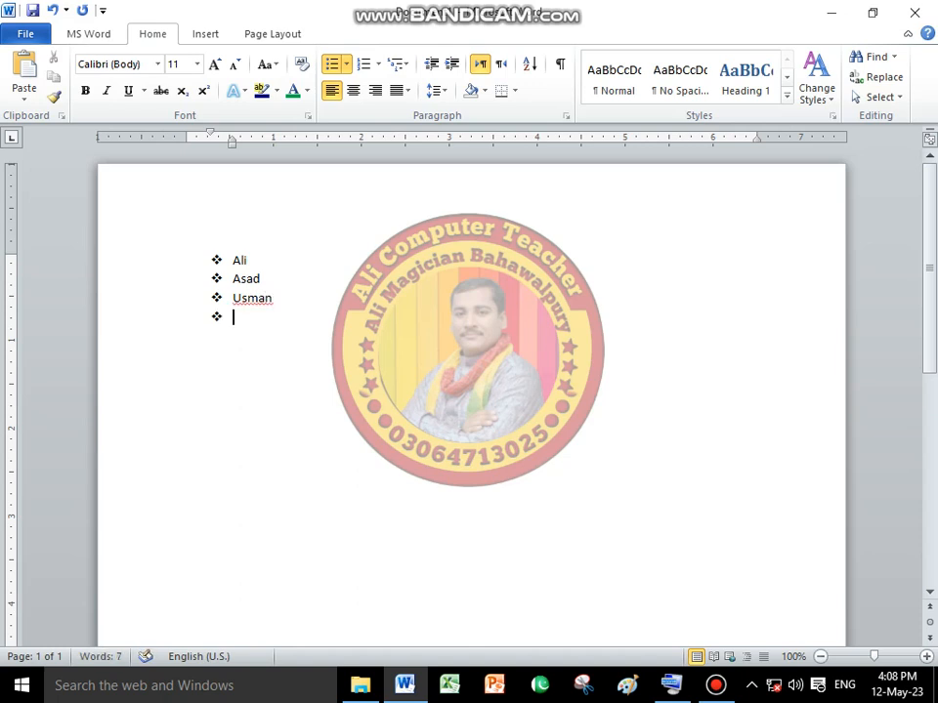
{"action": "type", "text": "fasil"}
{"action": "key", "text": "Return"}
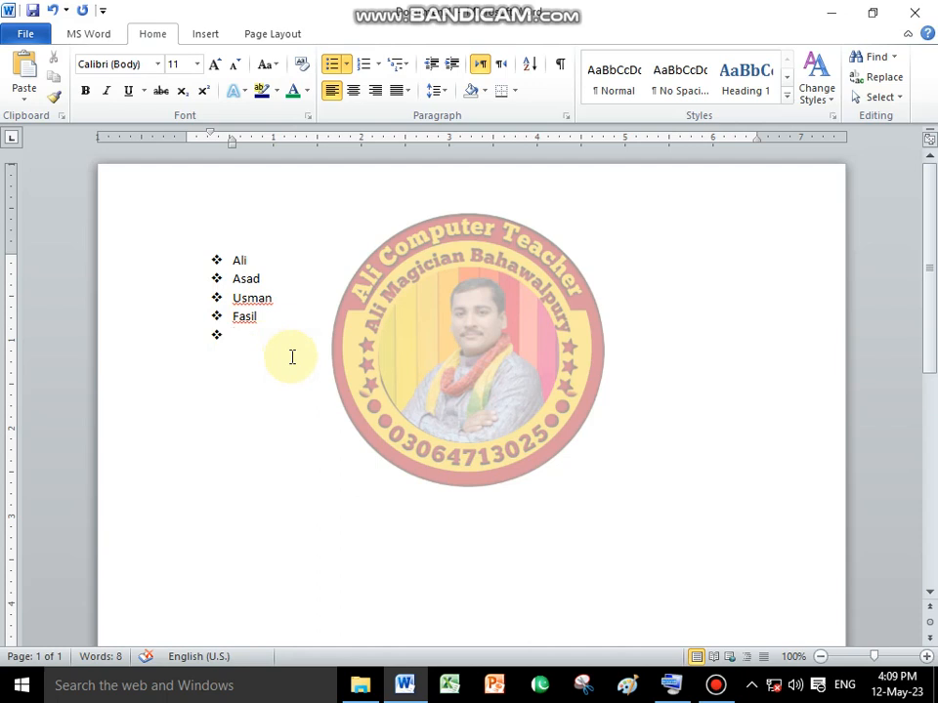
{"action": "key", "text": "Return"}
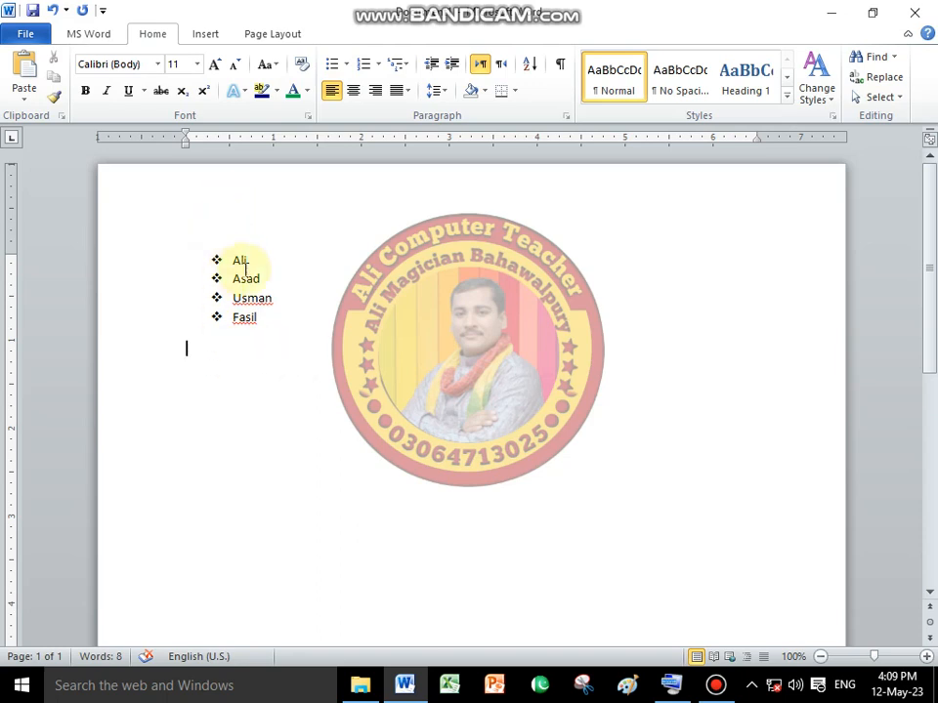
- Add the filler line "Ghfrfhgfghfghfgh ghfghfghfghgfghfgh" as a plain paragraph below the bulleted list
{"action": "type", "text": "ghfr"}
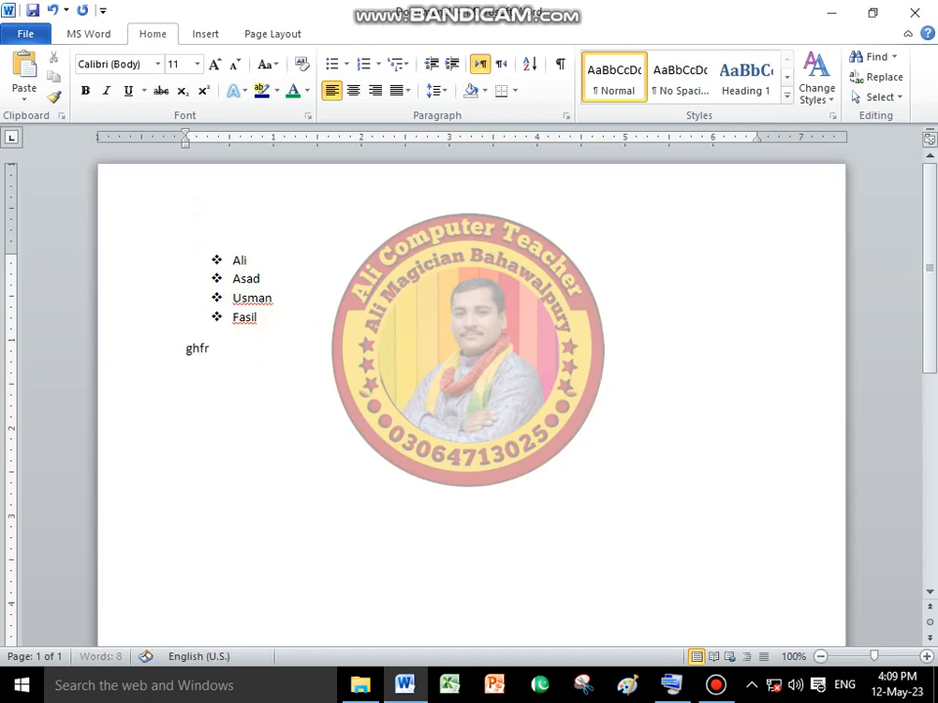
{"action": "type", "text": "fhgfghfghfgh ghfgh"}
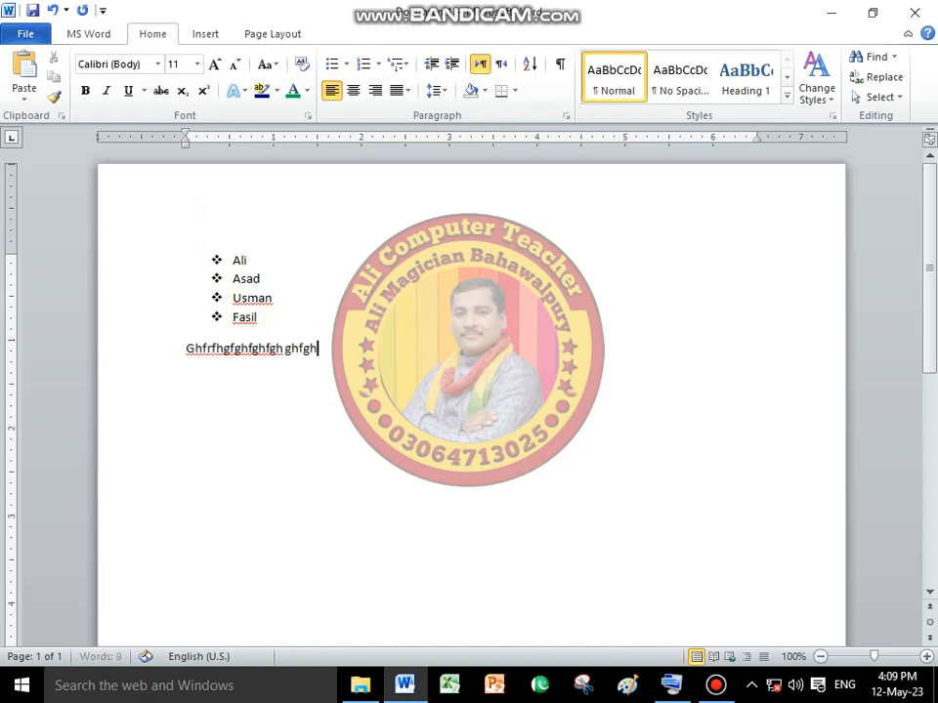
{"action": "type", "text": "fghfghfghfgh"}
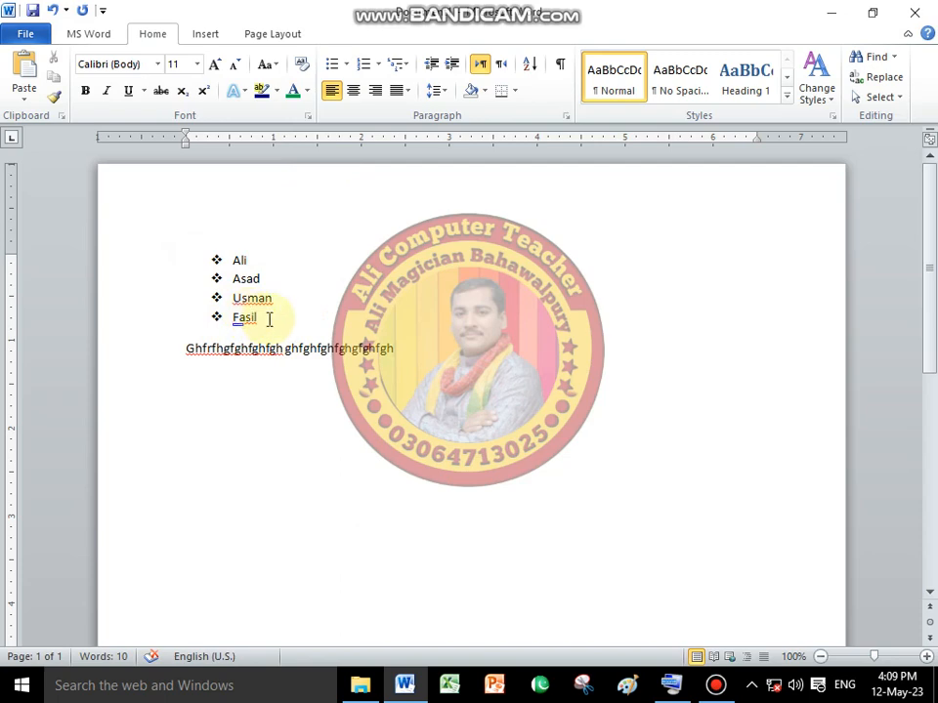
- Change the bullets of the four-item list from diamonds to check marks
{"action": "left_click_drag", "start_coordinate": [268, 320], "coordinate": [214, 251]}
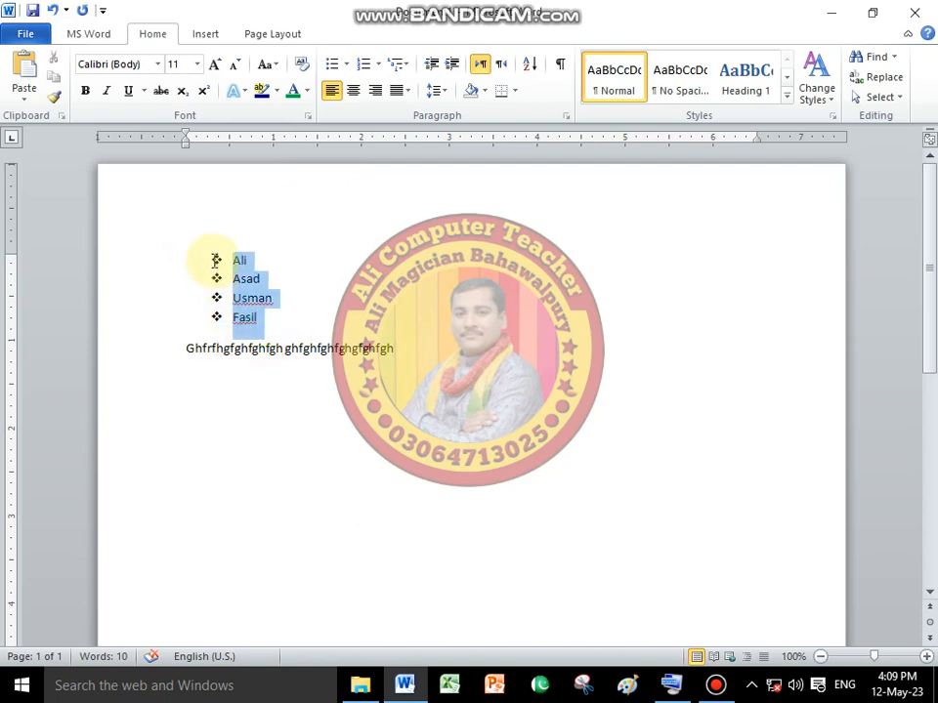
{"action": "left_click", "coordinate": [348, 63]}
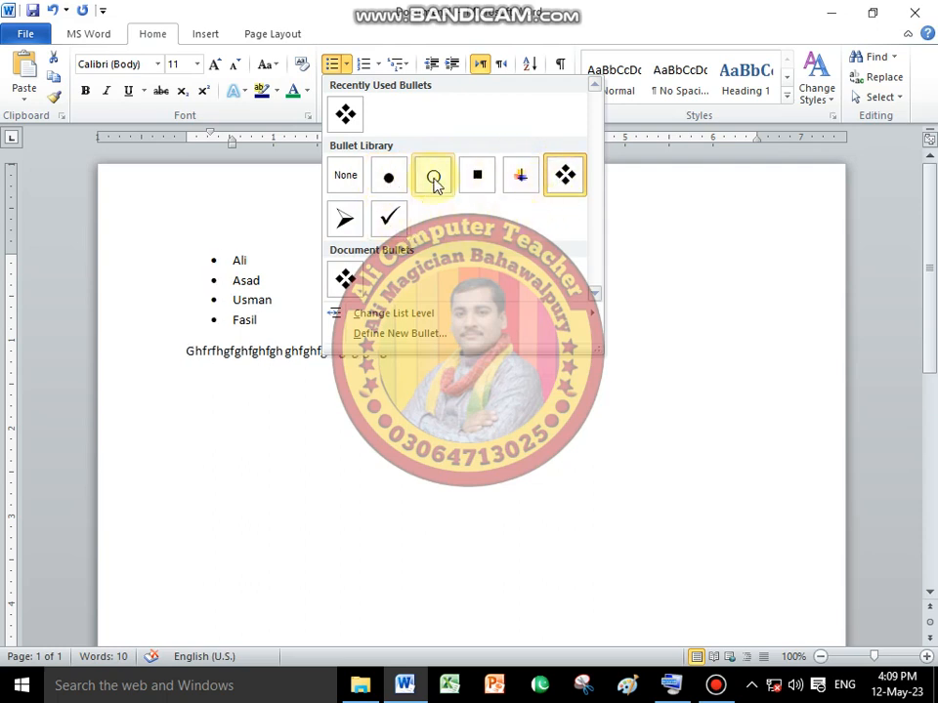
{"action": "left_click", "coordinate": [384, 222]}
{"action": "left_click", "coordinate": [329, 391]}
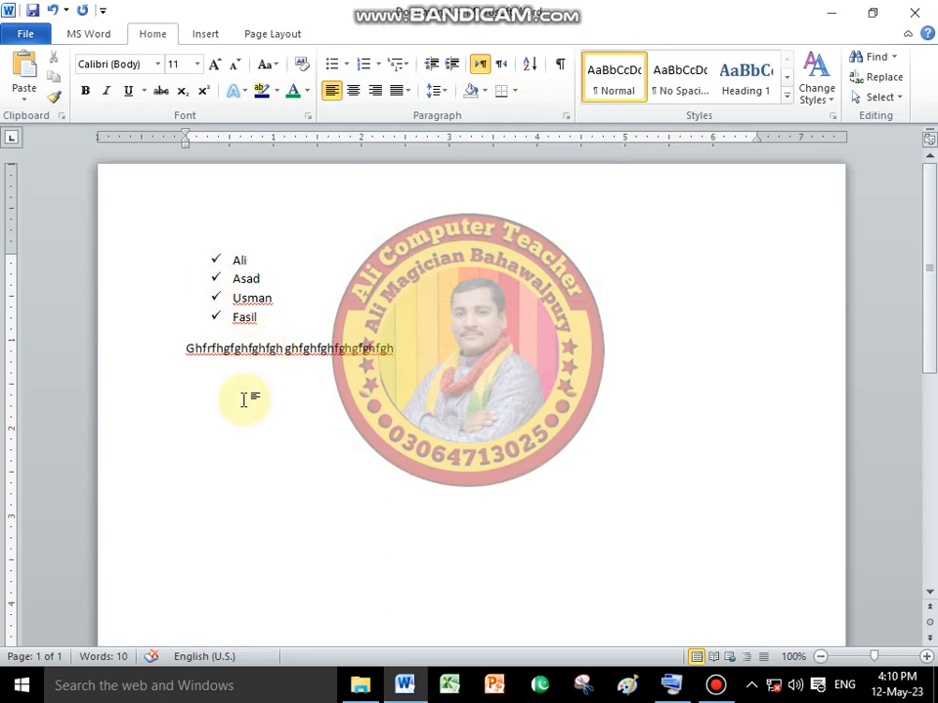
- Start a numbered list in the 1. 2. 3. format two lines below the filler paragraph
{"action": "left_click", "coordinate": [207, 410]}
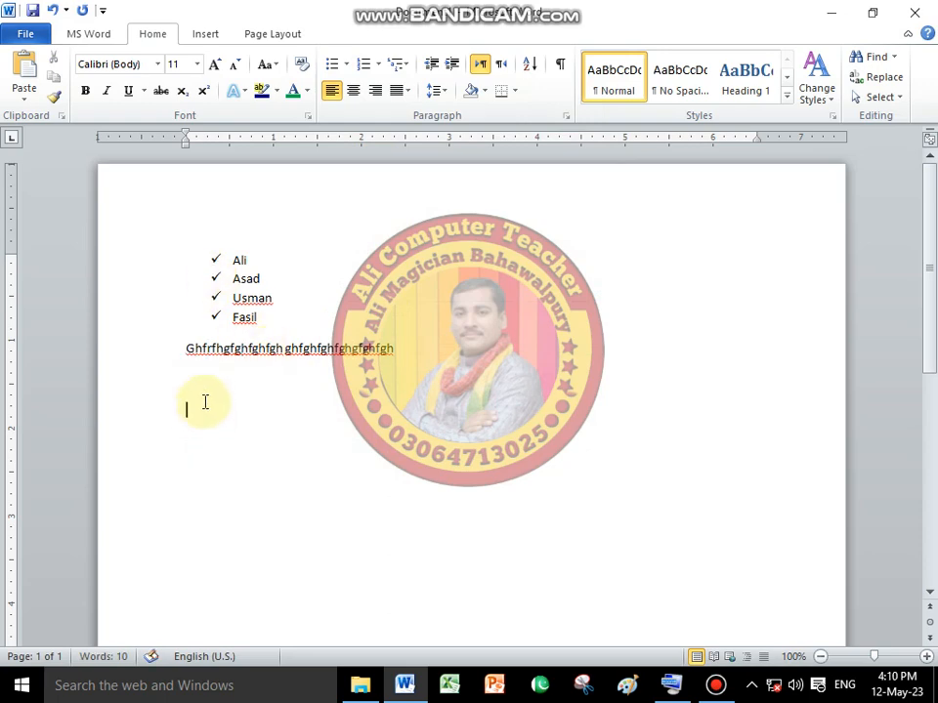
{"action": "scroll", "coordinate": [204, 400], "scroll_direction": "down", "scroll_amount": 3}
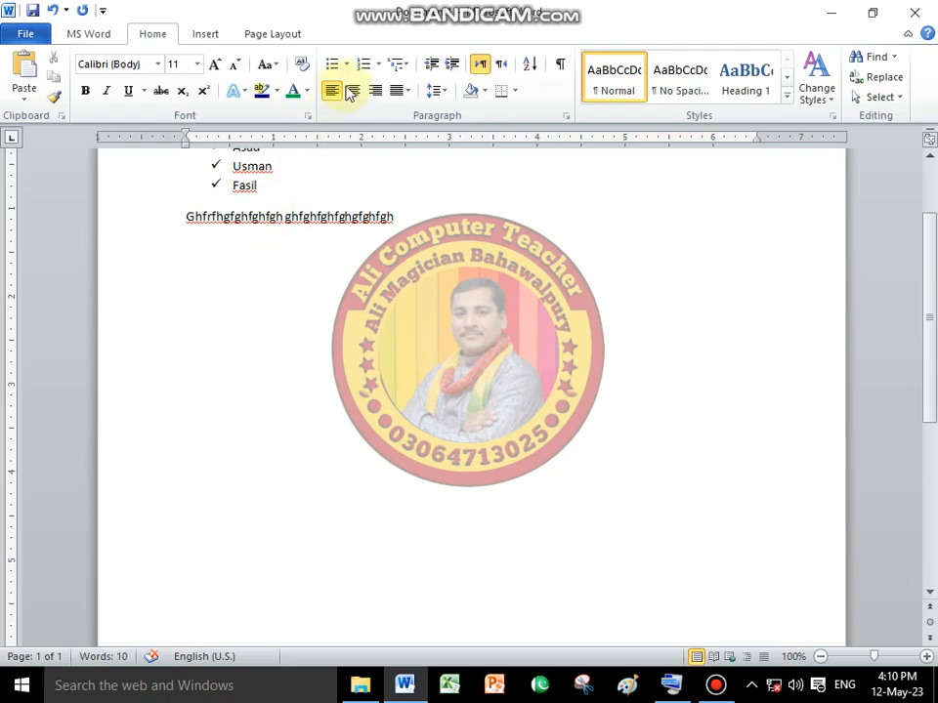
{"action": "left_click", "coordinate": [378, 65]}
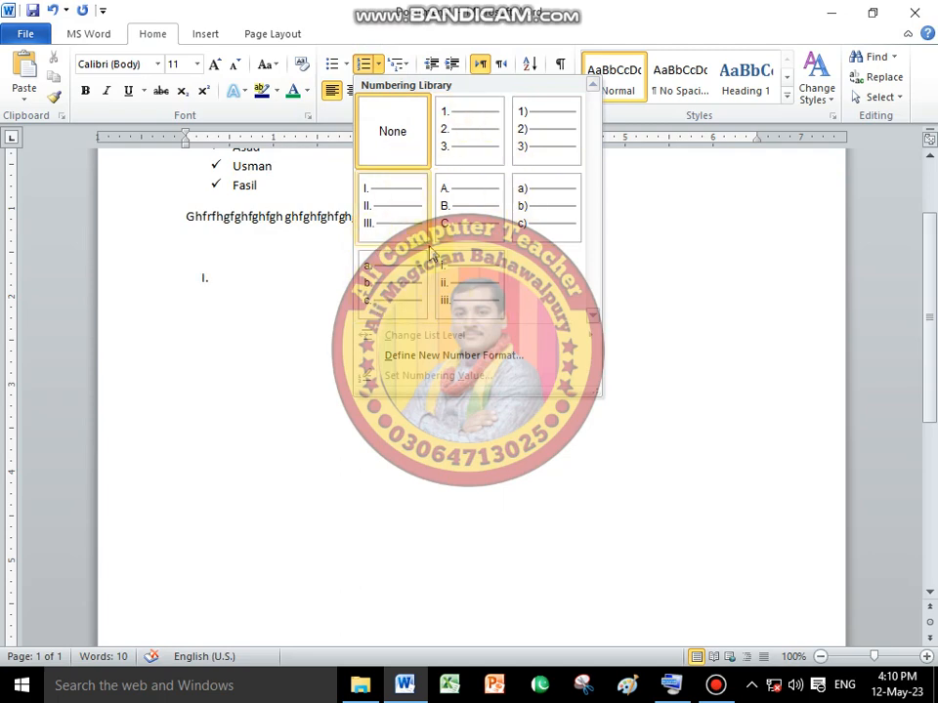
{"action": "left_click", "coordinate": [474, 141]}
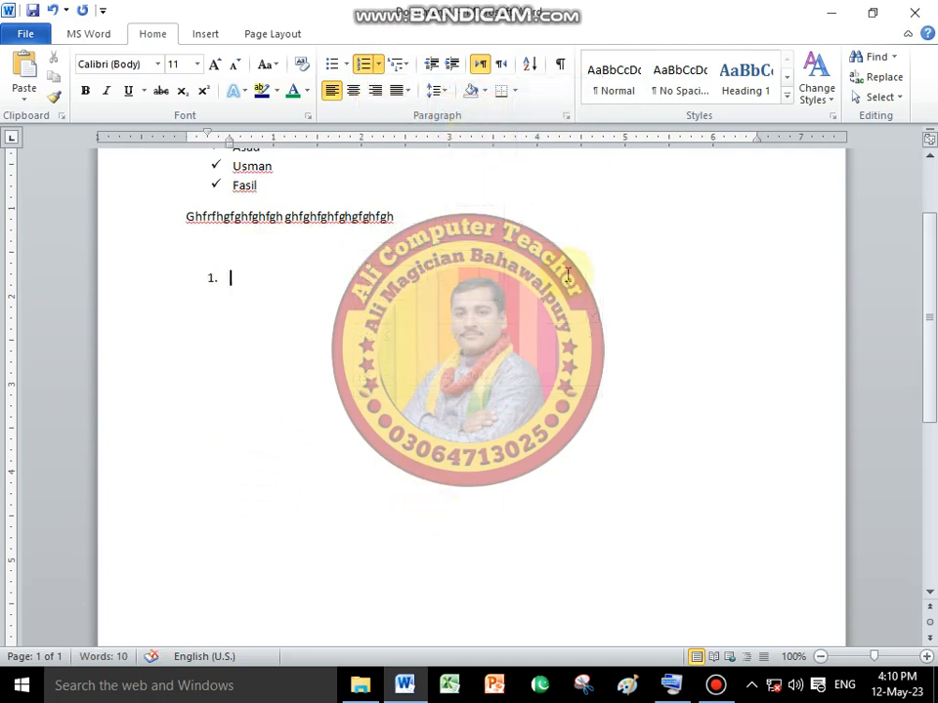
- Fill numbered items one to six with the filler words fghfghfgh, ghjghjg, gjghj, hjgj, ghjghj and gjhghj
{"action": "type", "text": "fghfghfgh"}
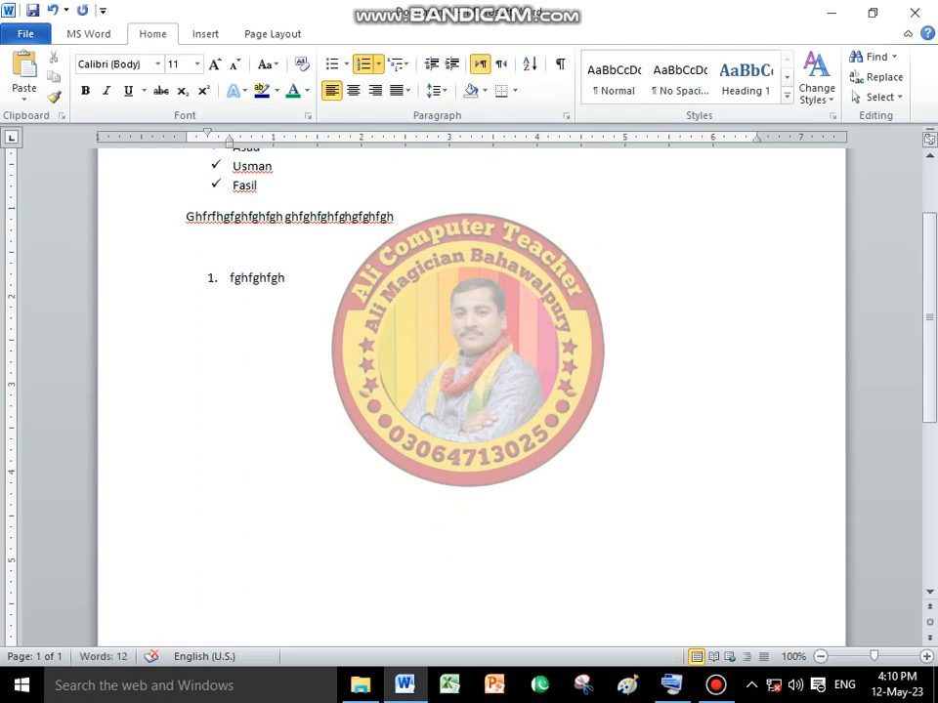
{"action": "key", "text": "Return"}
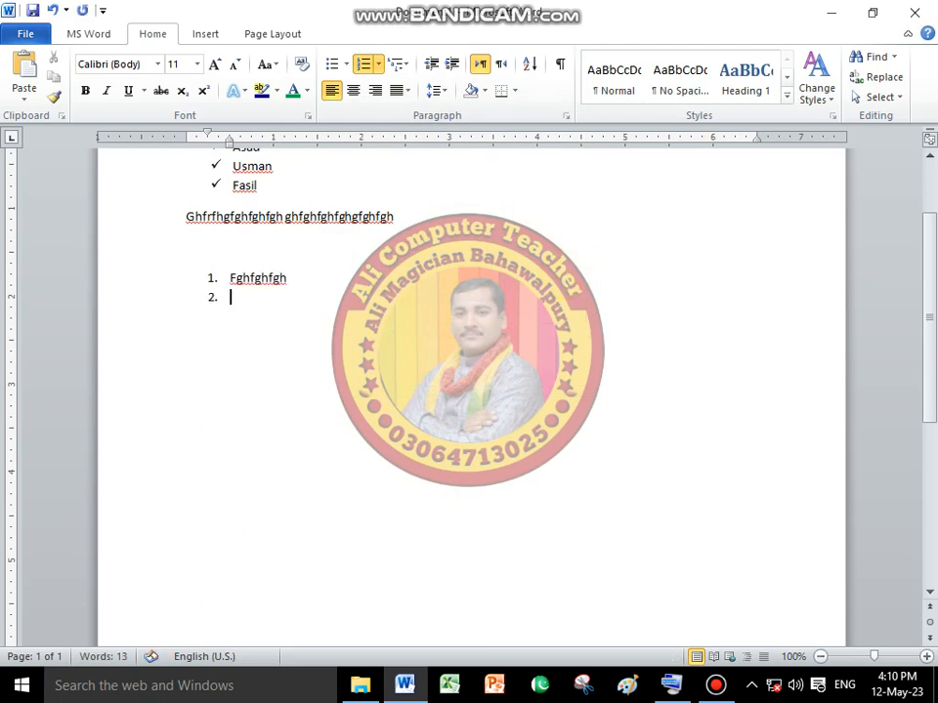
{"action": "type", "text": "ghjghjg"}
{"action": "key", "text": "Return"}
{"action": "type", "text": "gjghj"}
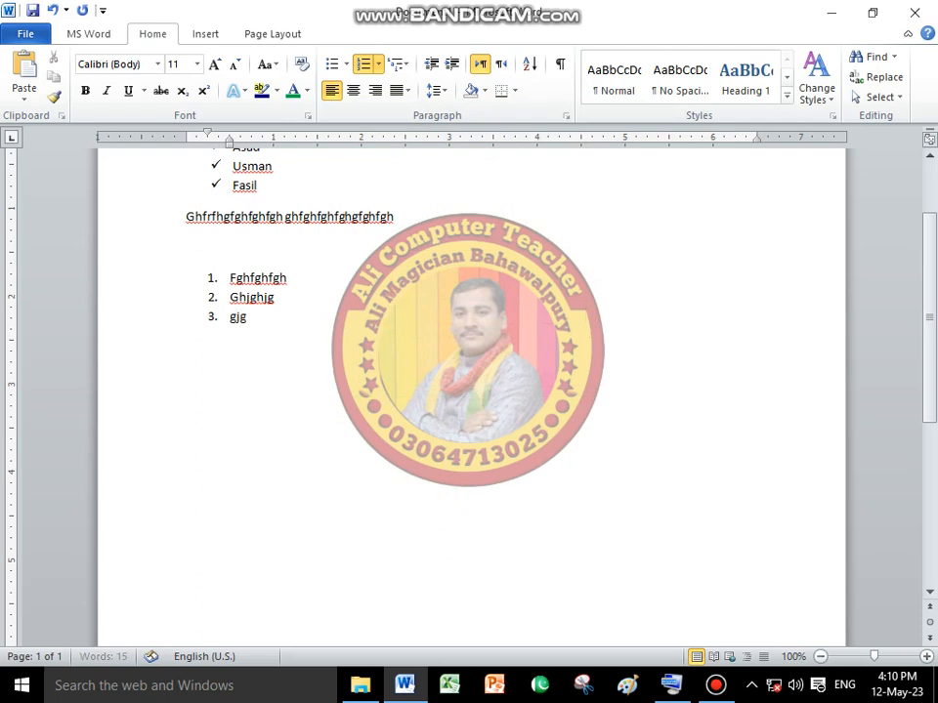
{"action": "key", "text": "Return"}
{"action": "type", "text": "hjgj"}
{"action": "key", "text": "Return"}
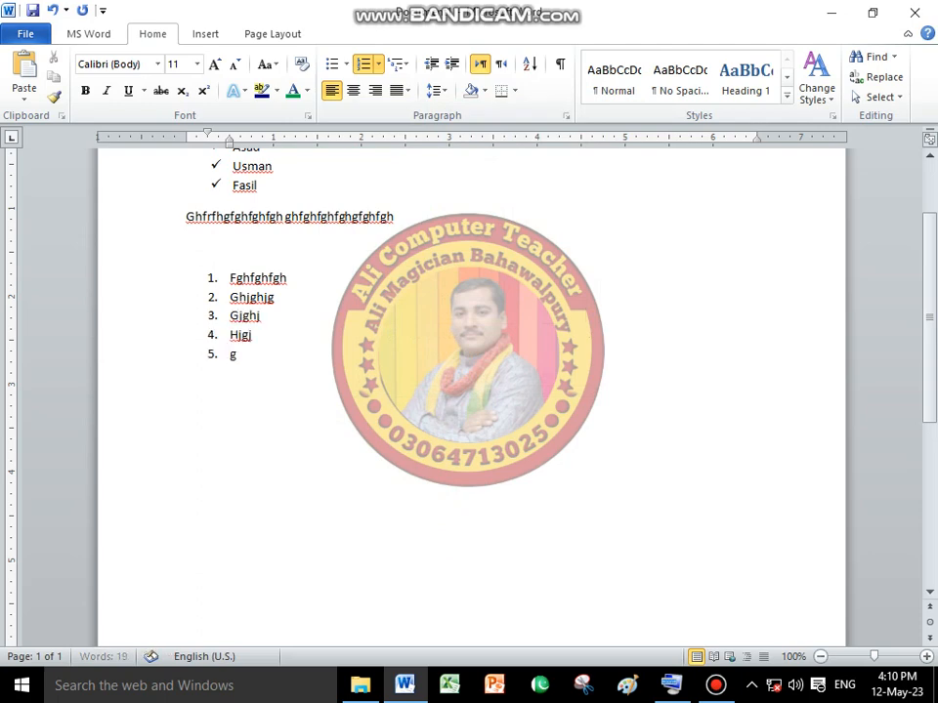
{"action": "type", "text": "ghjghj"}
{"action": "key", "text": "Return"}
{"action": "type", "text": "ghjhghj"}
{"action": "key", "text": "Return"}
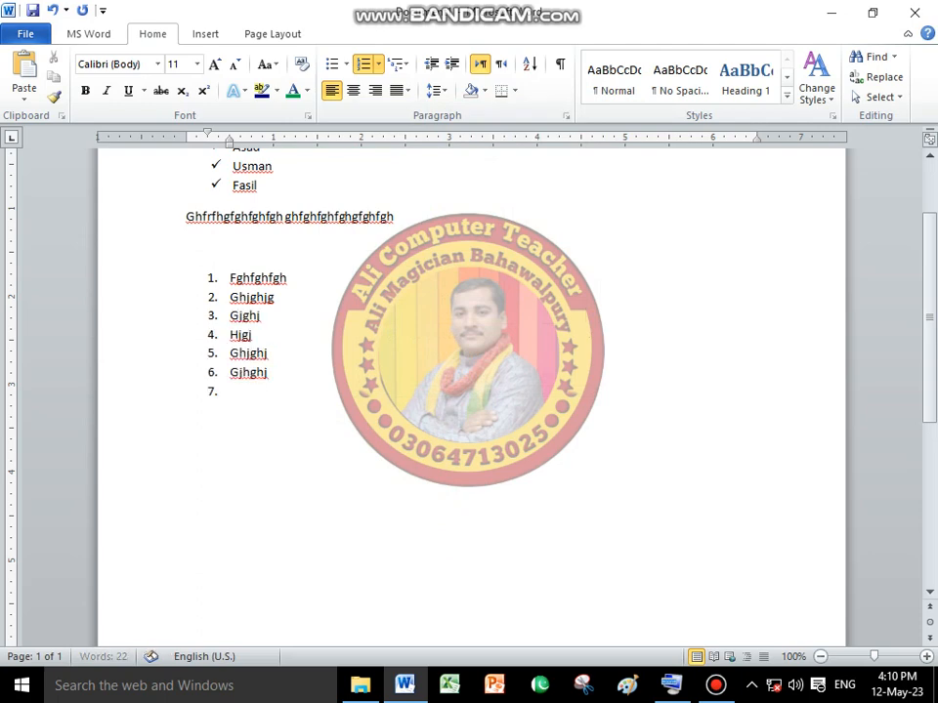
- Fill numbered items seven to ten with the filler words ghjghj, hjghj, ghjghj and hjghj
{"action": "type", "text": "ghjghj"}
{"action": "key", "text": "Return"}
{"action": "type", "text": "hjghj"}
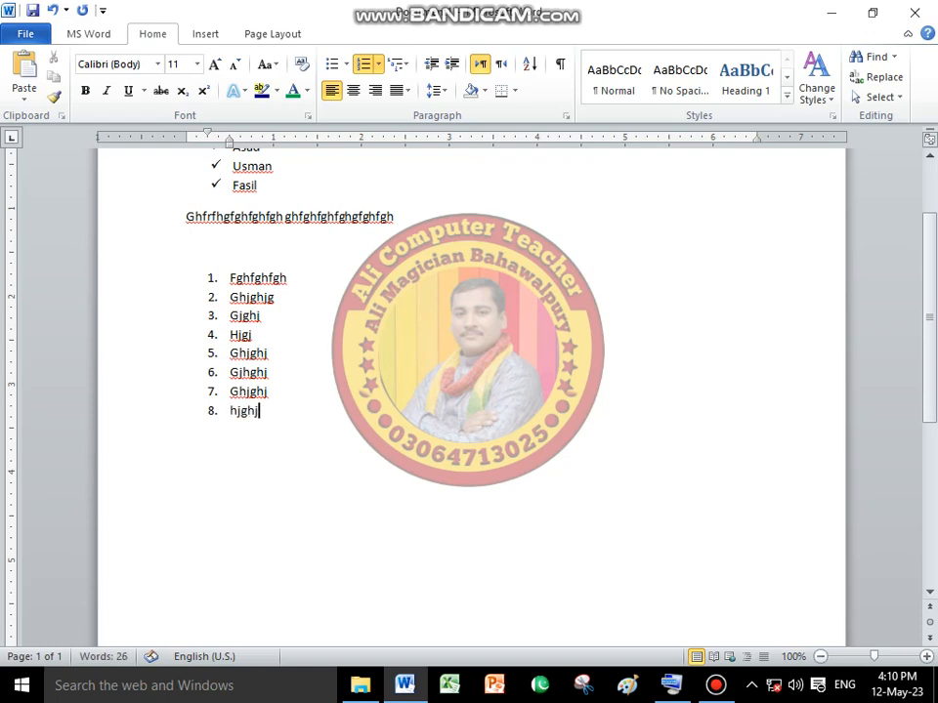
{"action": "key", "text": "Return"}
{"action": "type", "text": "ghjghj"}
{"action": "key", "text": "Return"}
{"action": "type", "text": "hjghj"}
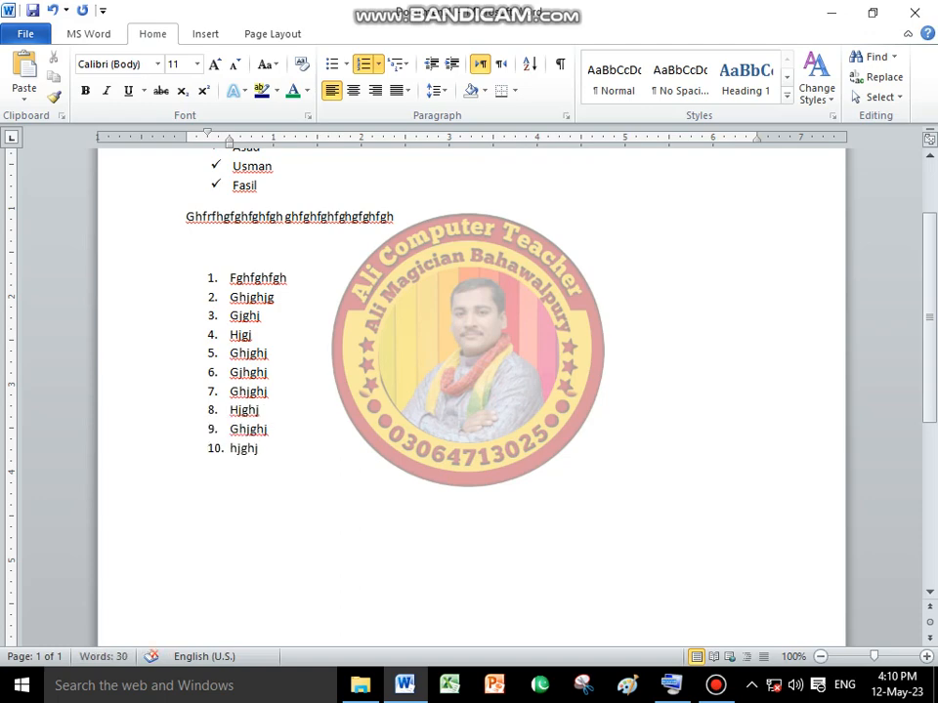
- End the numbered list after item ten and add a plain paragraph of filler text beginning "ghffhkhjkhjk" below it
{"action": "key", "text": "Return"}
{"action": "key", "text": "Return"}
{"action": "type", "text": "ghffhkh"}
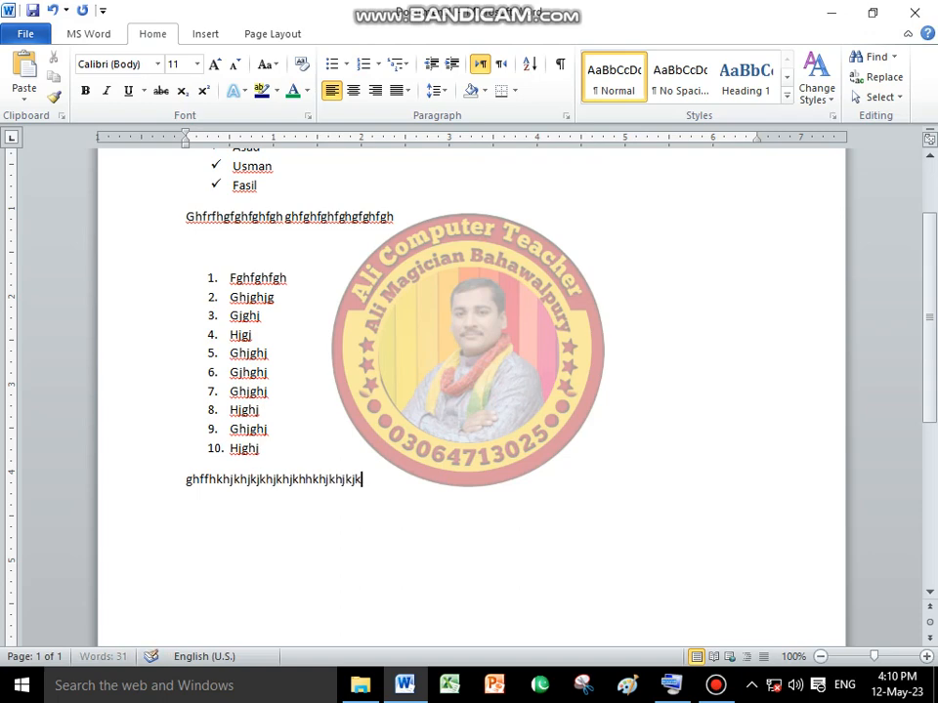
{"action": "type", "text": "jkhjkjkhjkhjkh"}
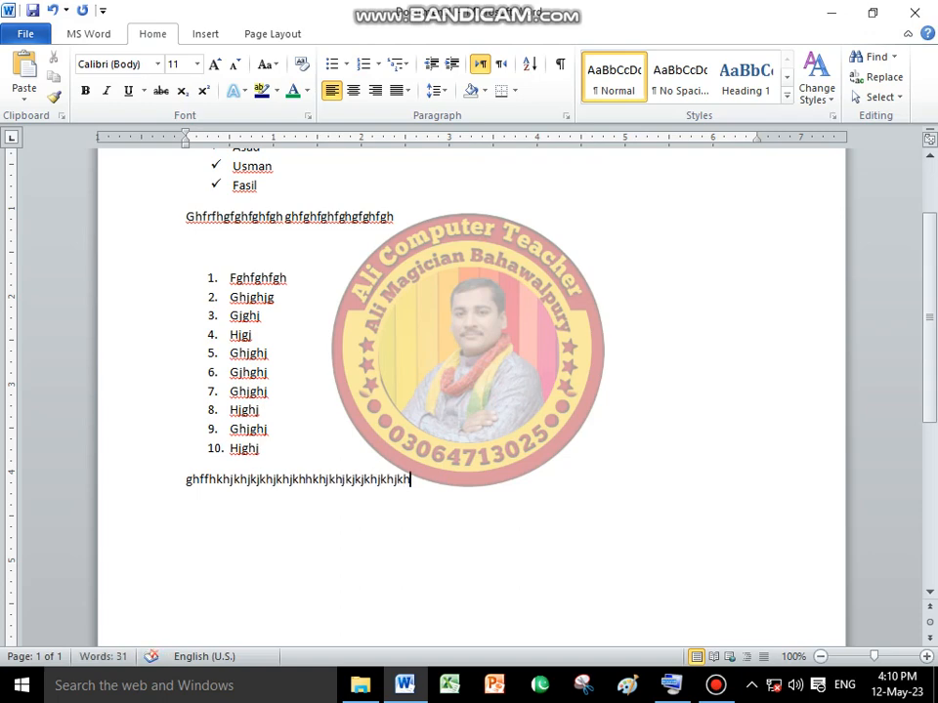
- Change the numbering format of all ten list items to uppercase Roman numerals (I., II., III.)
{"action": "left_click", "coordinate": [276, 449]}
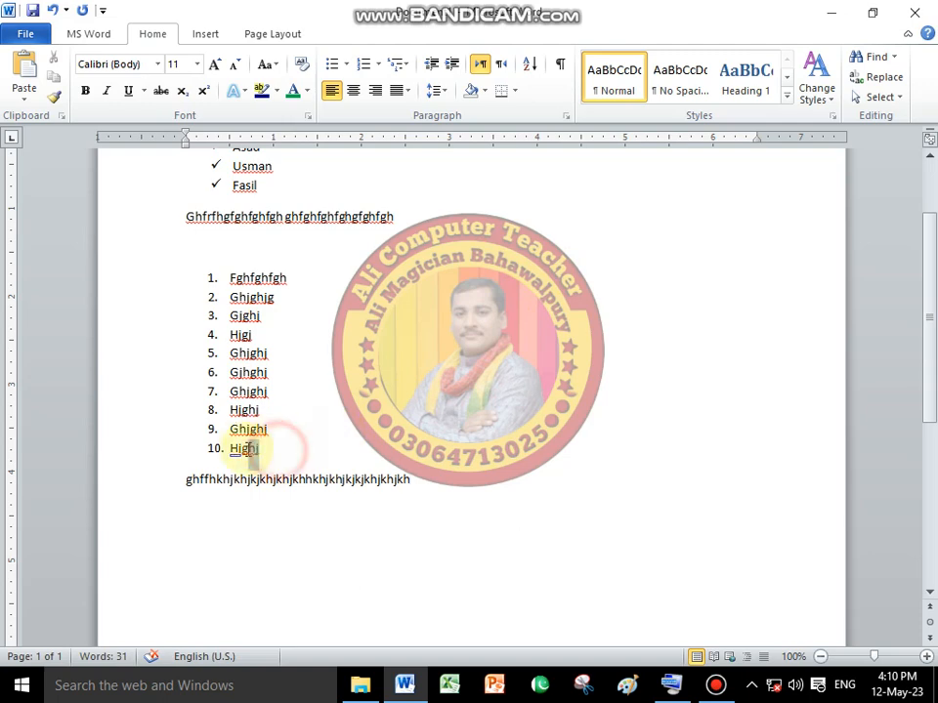
{"action": "left_click_drag", "start_coordinate": [249, 449], "coordinate": [188, 281]}
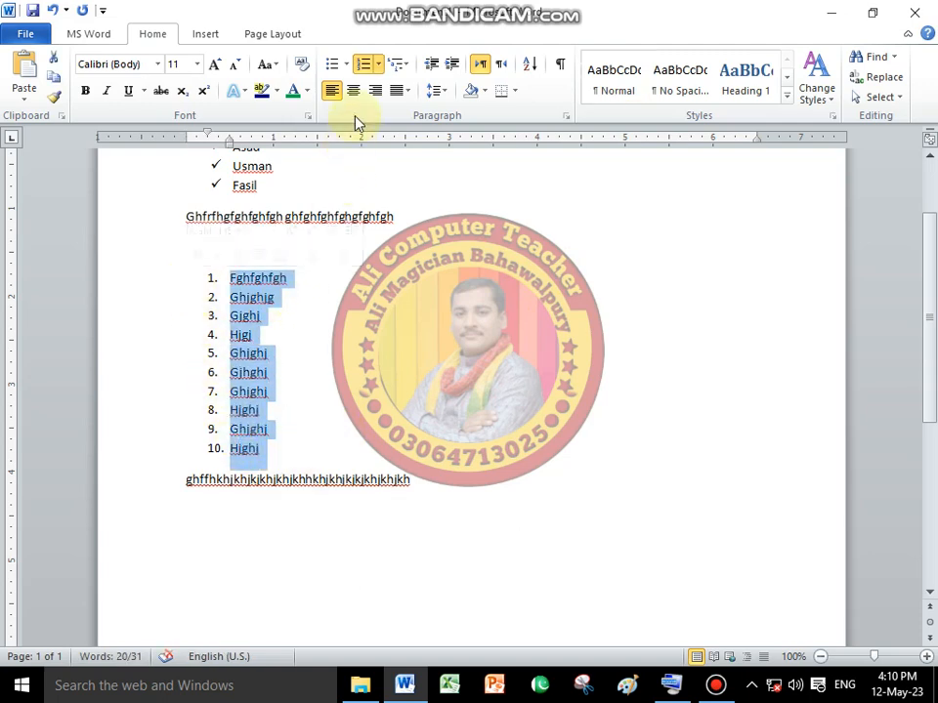
{"action": "left_click", "coordinate": [378, 64]}
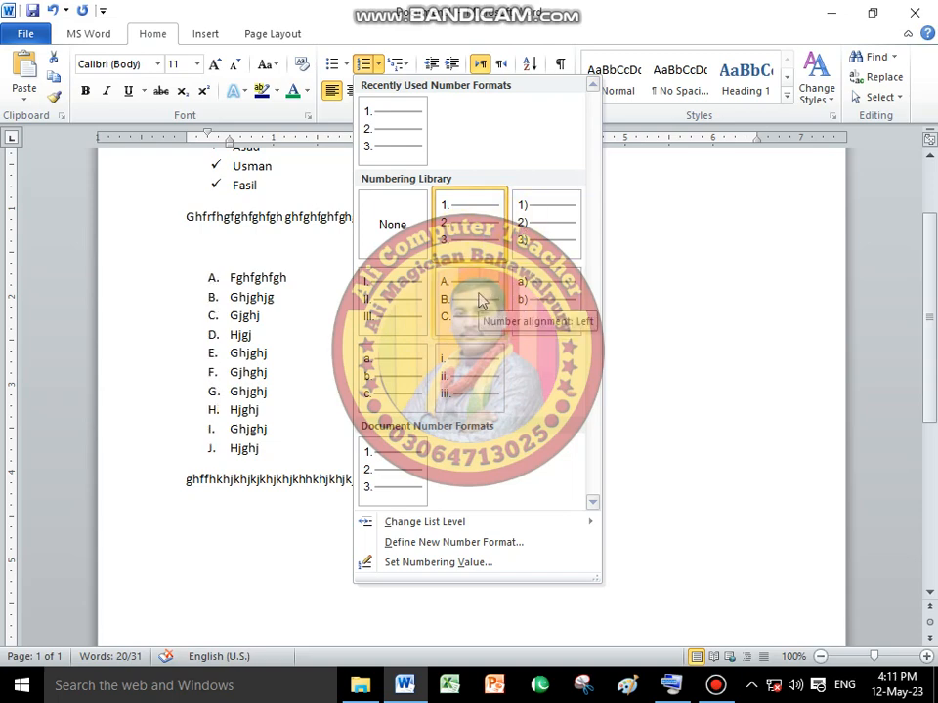
{"action": "left_click", "coordinate": [391, 303]}
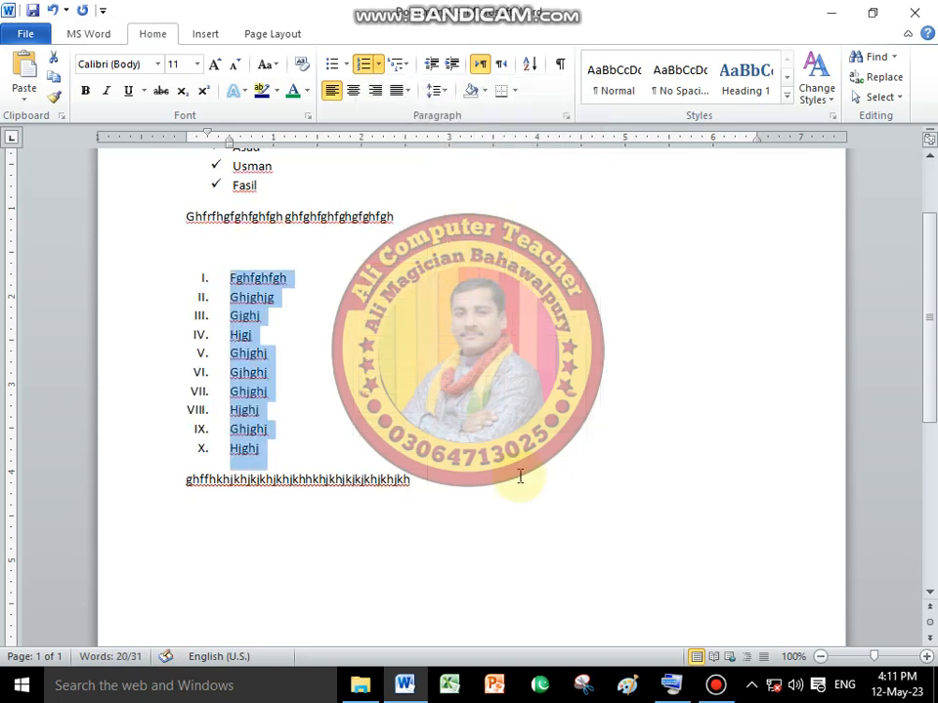
- Switch the ten-item list back to the 1. 2. 3. numbering format and deselect it
{"action": "left_click", "coordinate": [378, 64]}
{"action": "left_click", "coordinate": [469, 225]}
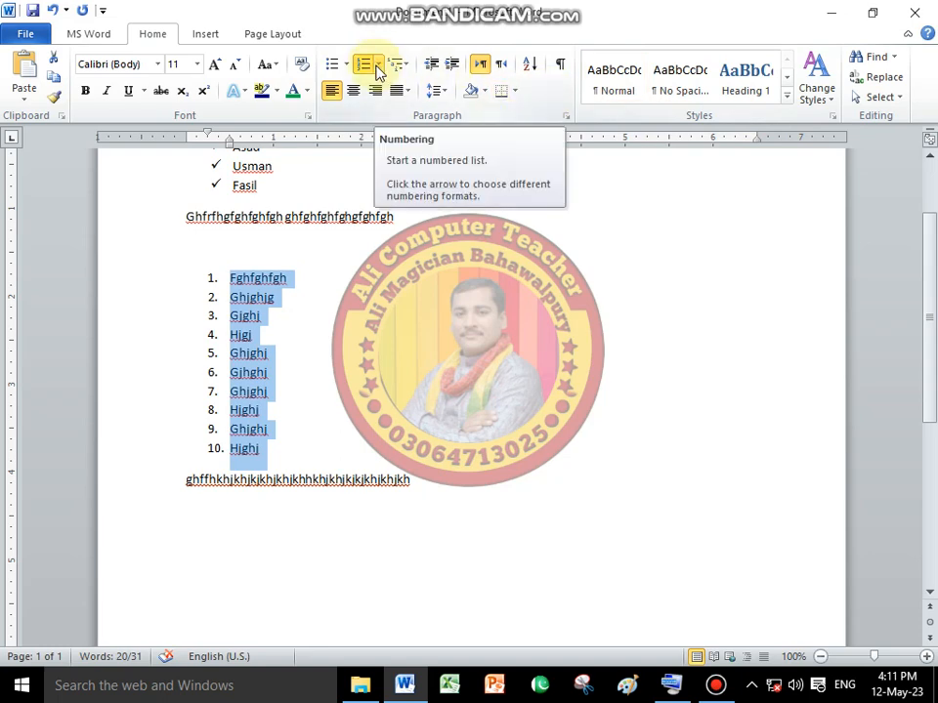
{"action": "left_click", "coordinate": [267, 372]}
{"action": "left_click", "coordinate": [830, 13]}
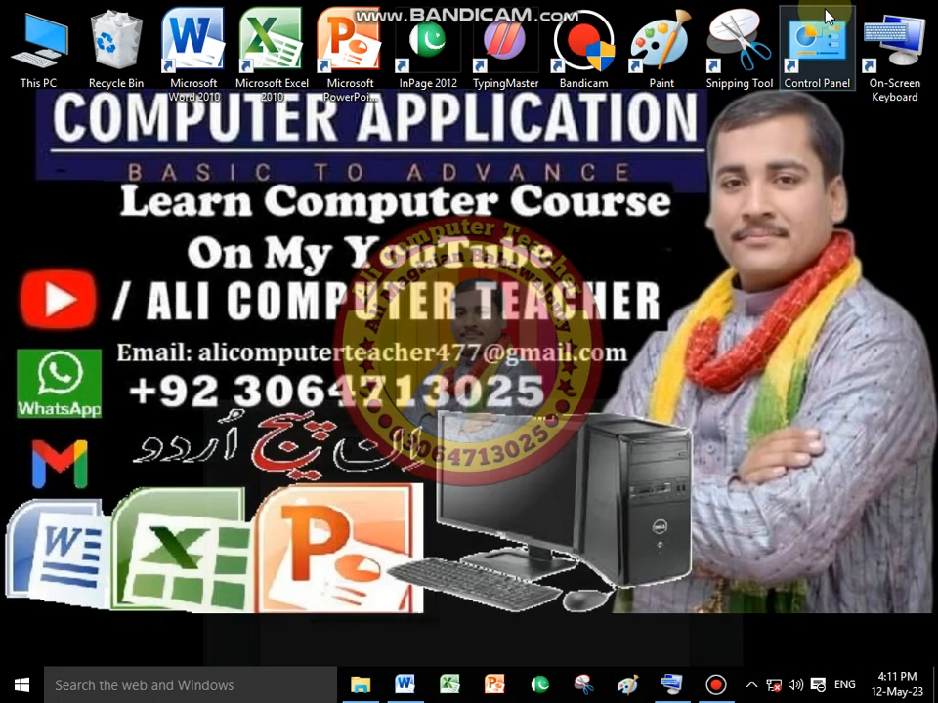
{"action": "left_click", "coordinate": [717, 683]}
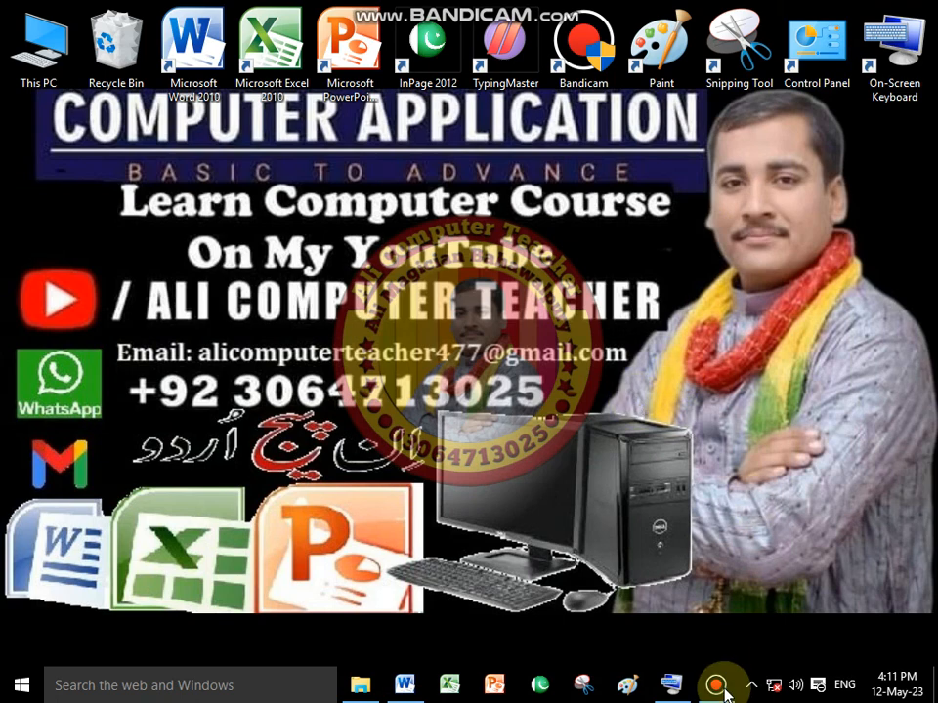